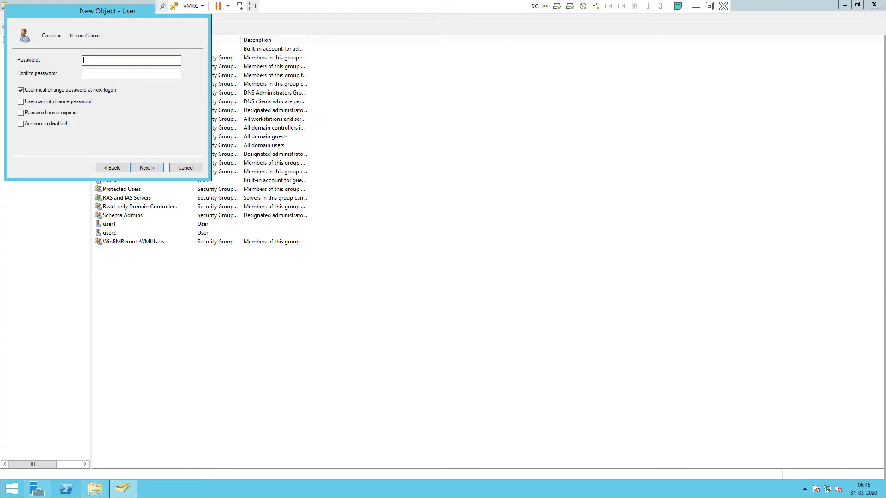
- Go back to the name page, set the full name to nandhu, and continue to passwords
key(alt+b)
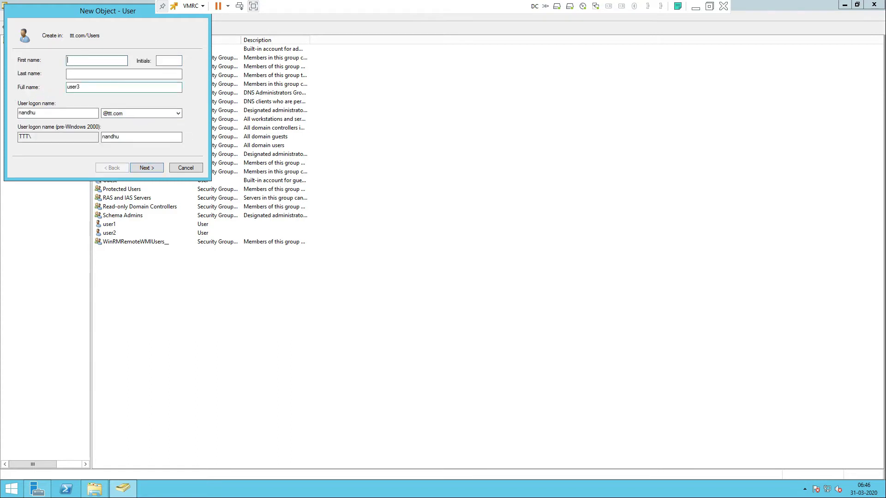
key(Tab)
key(Tab)
key(Tab)
text(nandh)
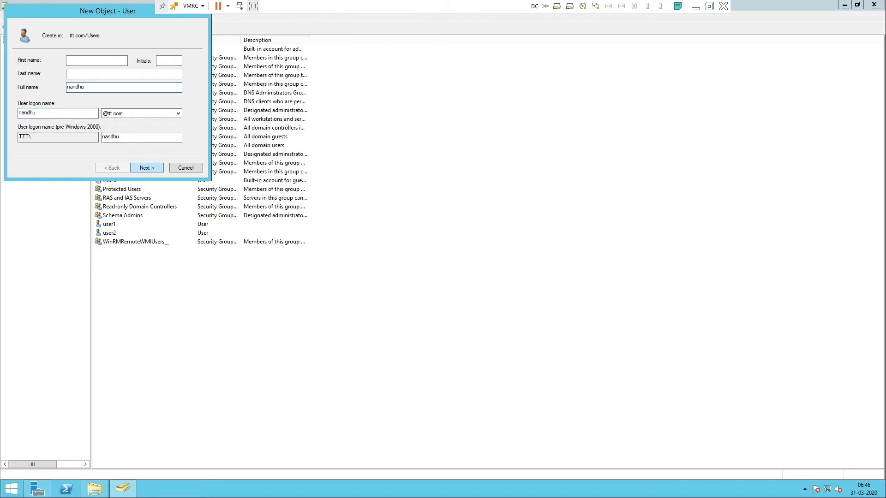
key(Return)
- Set and confirm the password, with 'cannot change' and 'never expires' on, then create the user
click(20, 90)
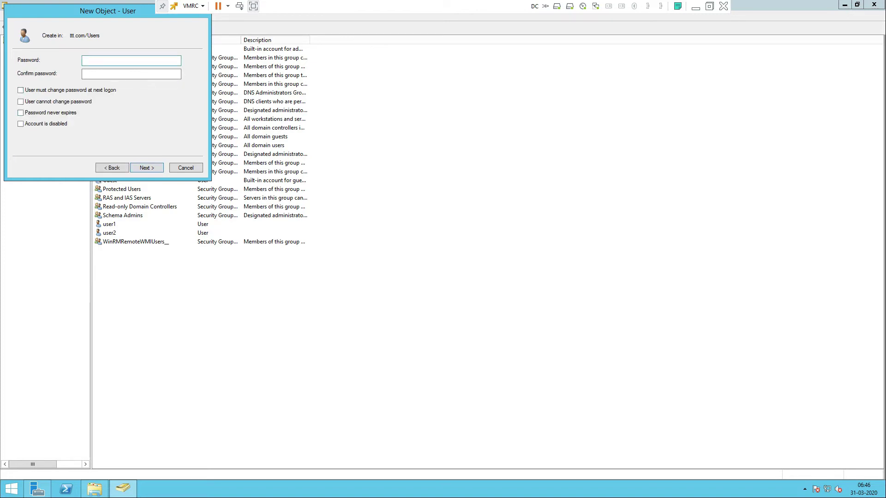
text(*****)
key(BackSpace)
key(BackSpace)
key(BackSpace)
key(BackSpace)
key(BackSpace)
key(BackSpace)
text(*********)
key(Tab)
text(*********)
click(21, 102)
click(20, 113)
key(Return)
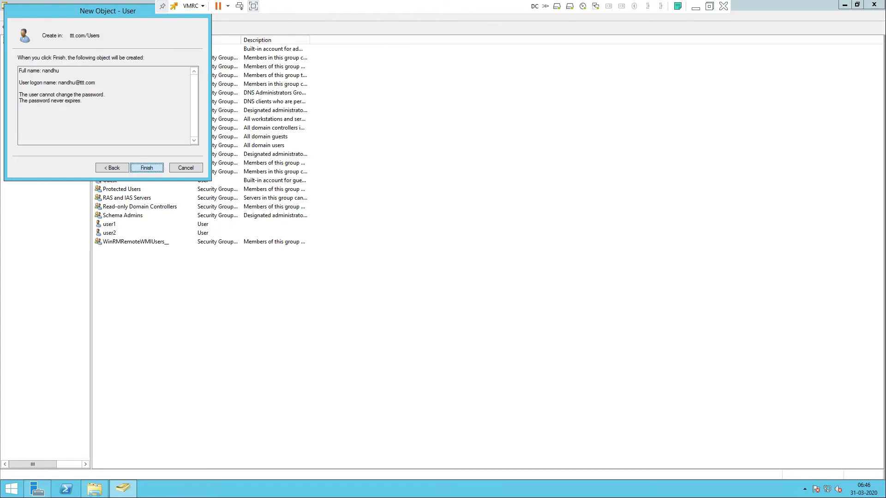
key(Return)
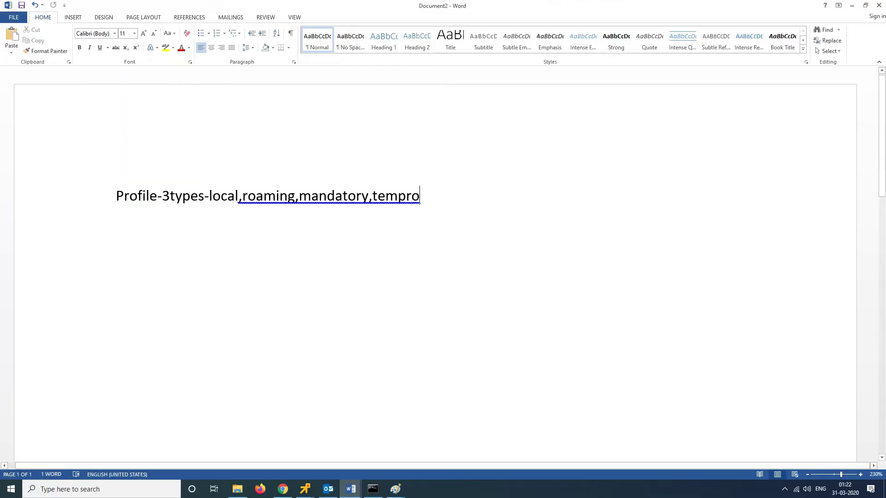
- Bring the client1 console to the front and dismiss its lock screen with Ctrl+Alt+Delete
mouse_move(305, 489)
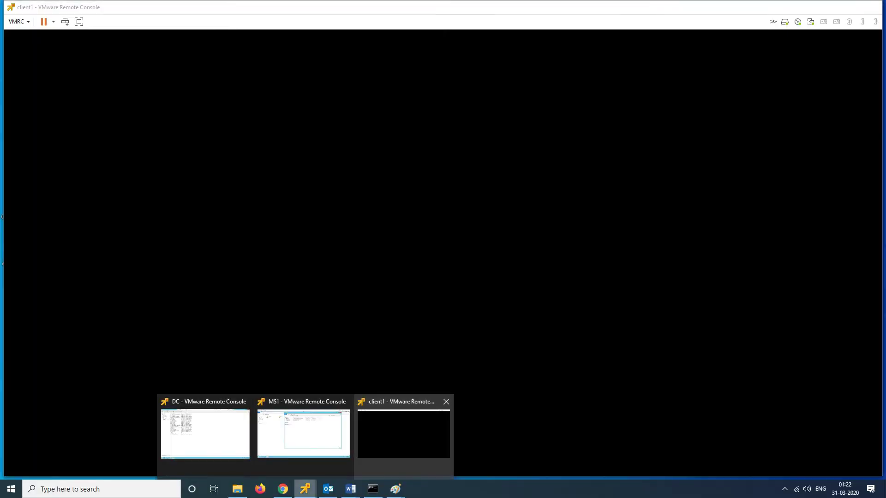
mouse_move(304, 429)
mouse_move(404, 433)
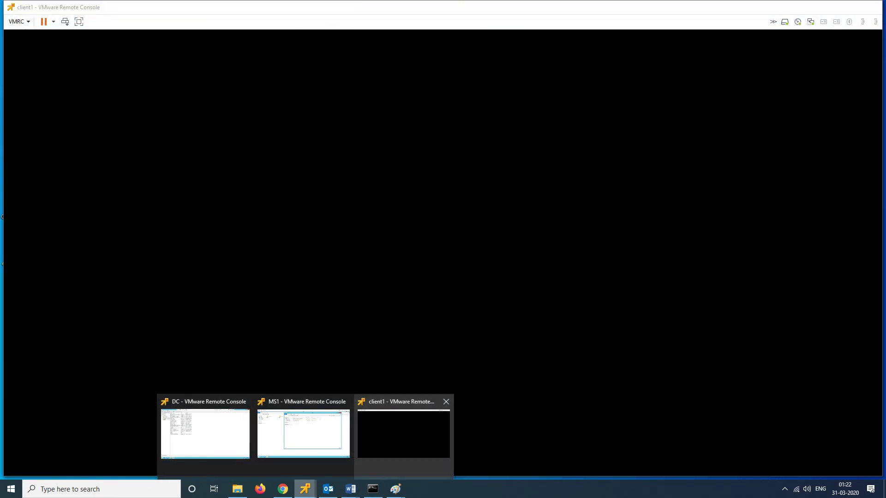
click(404, 434)
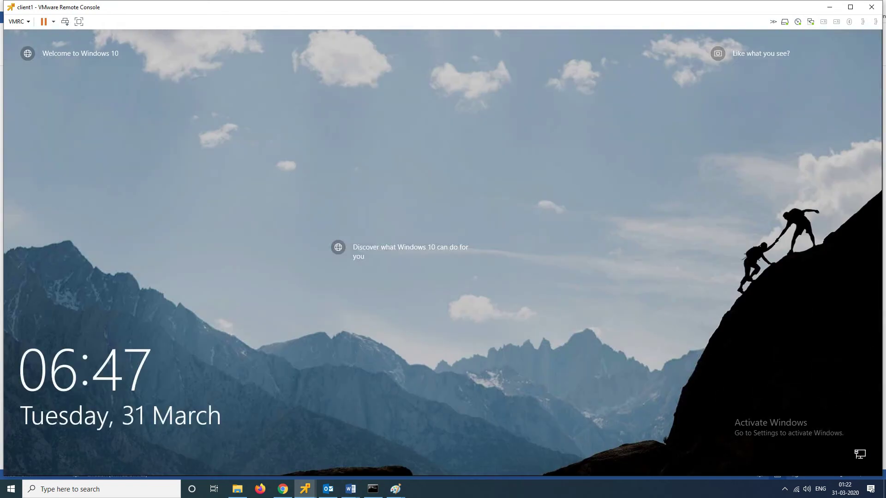
key(ctrl+alt+Delete)
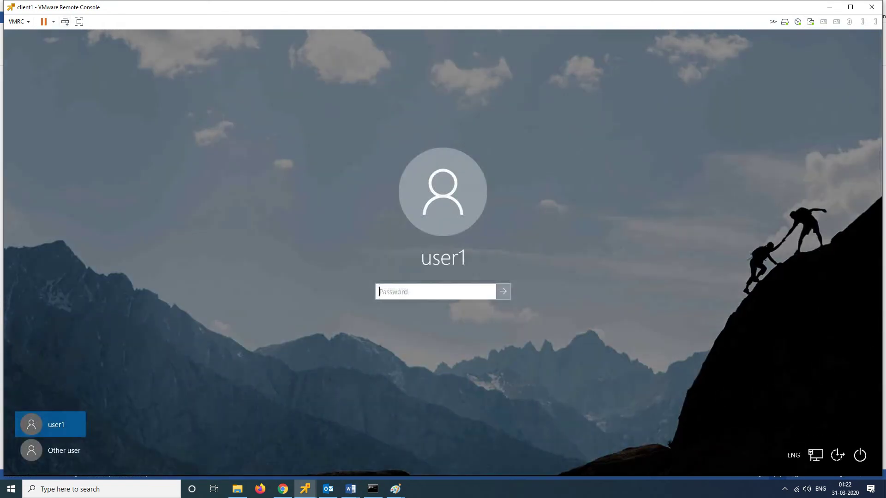
- Choose Other user and attempt to sign in as testuser with its password
click(64, 450)
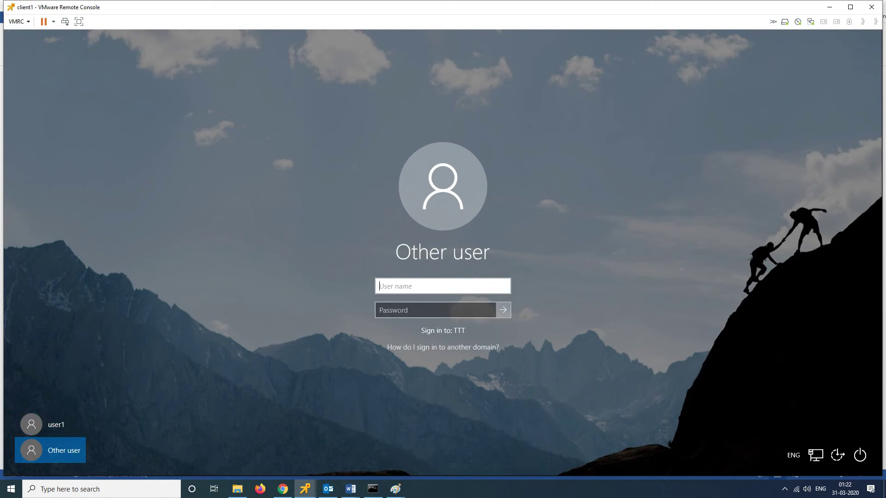
text(testuser)
key(Tab)
text(P@ssw0rd)
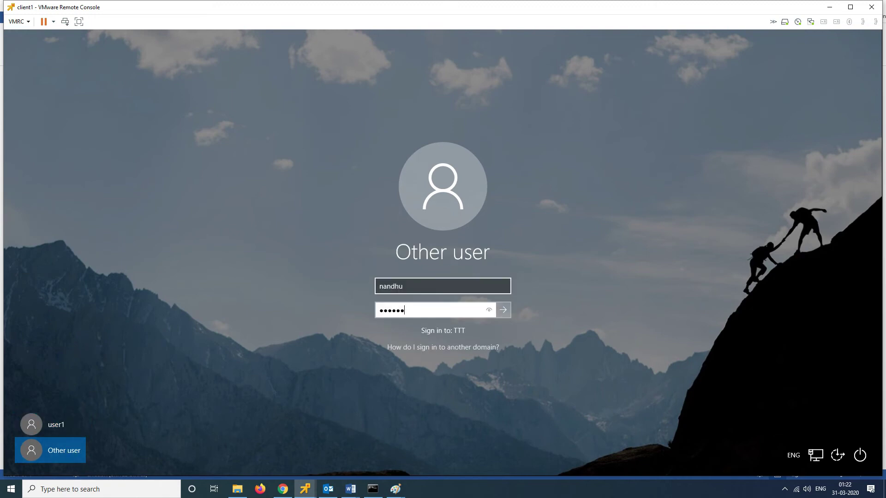
key(Return)
- Replace the user name with ttt\nandhu, enter its password, and sign in
key(shift+Tab)
text(ttt\nandhu)
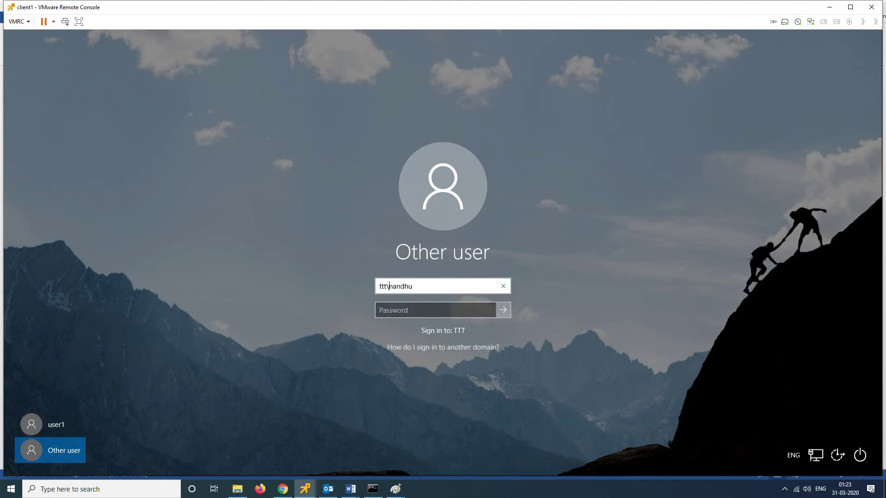
key(Tab)
text(P@ssw0rd)
key(Return)
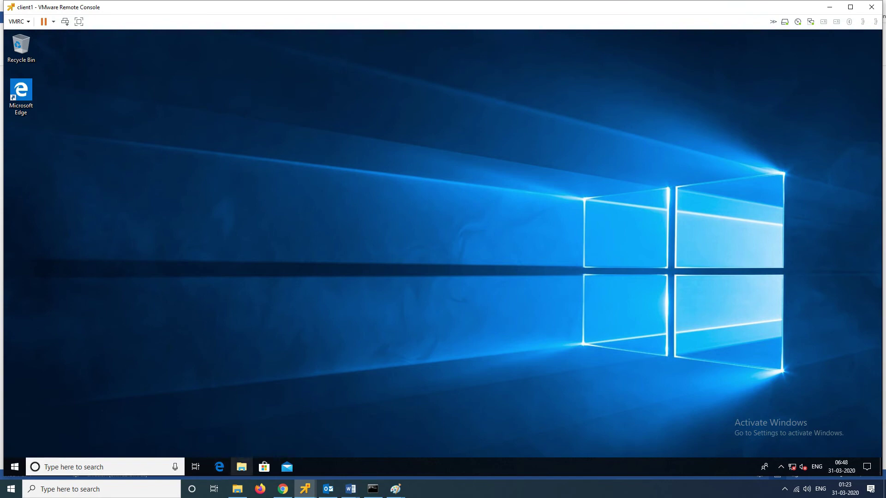
- Open This PC's Properties from File Explorer, then choose Advanced system settings
click(242, 467)
right_click(215, 235)
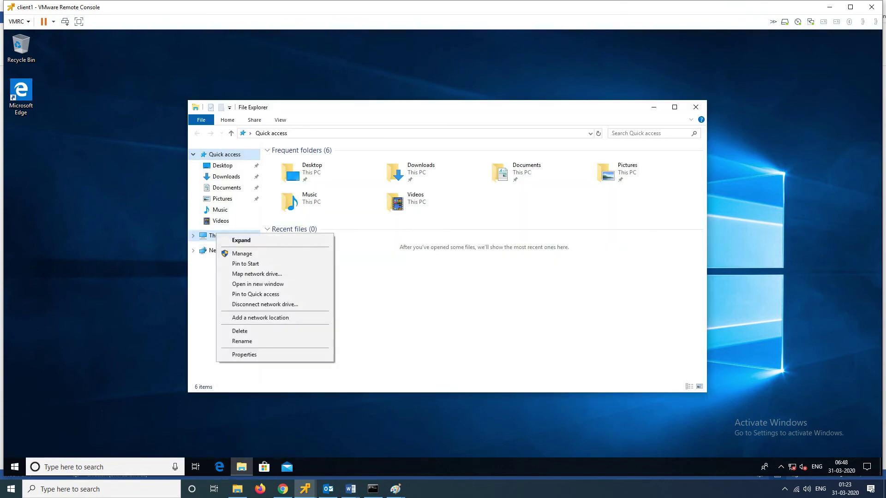
click(245, 354)
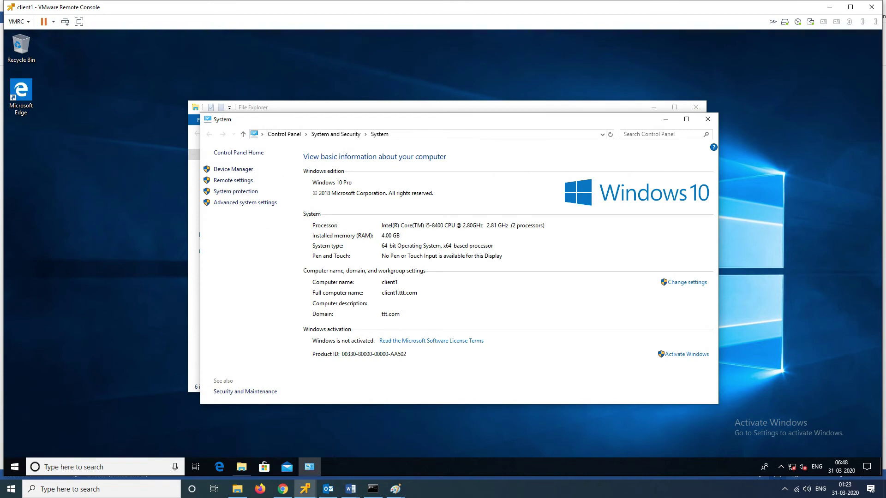
click(245, 203)
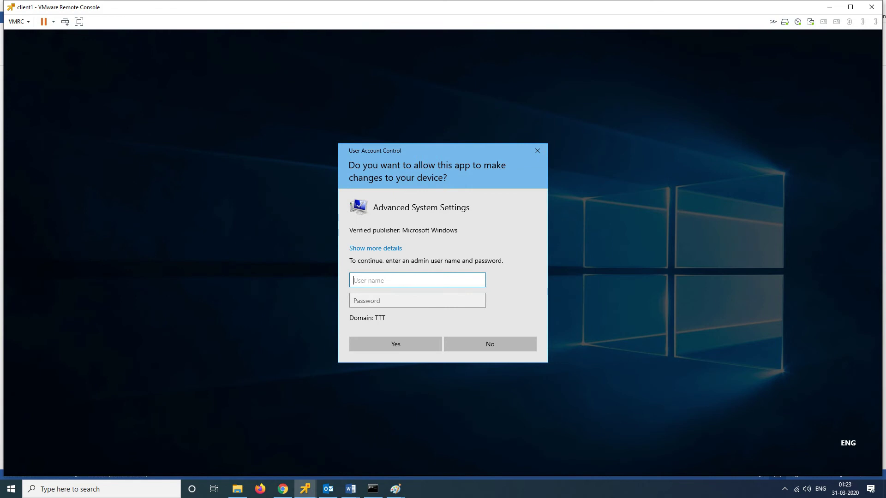
- Approve the elevation prompt as ttt\administrator with the administrator password
text(ttt\administrator)
key(Tab)
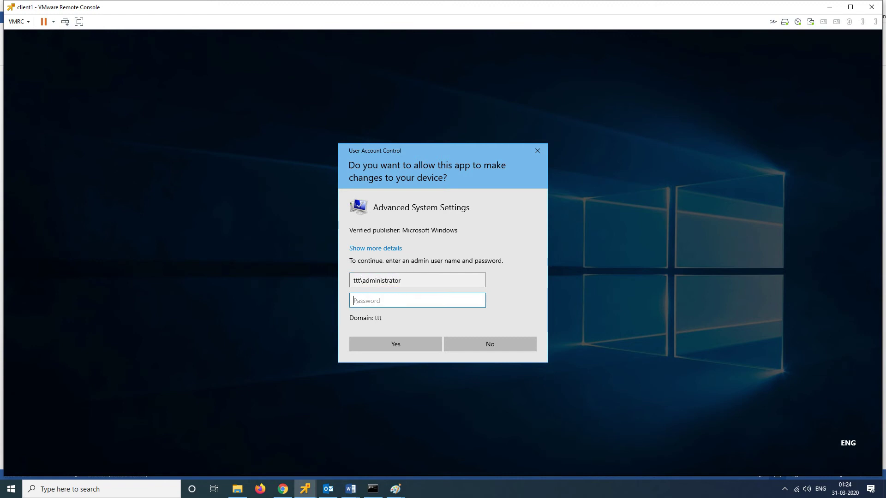
text(********)
key(Return)
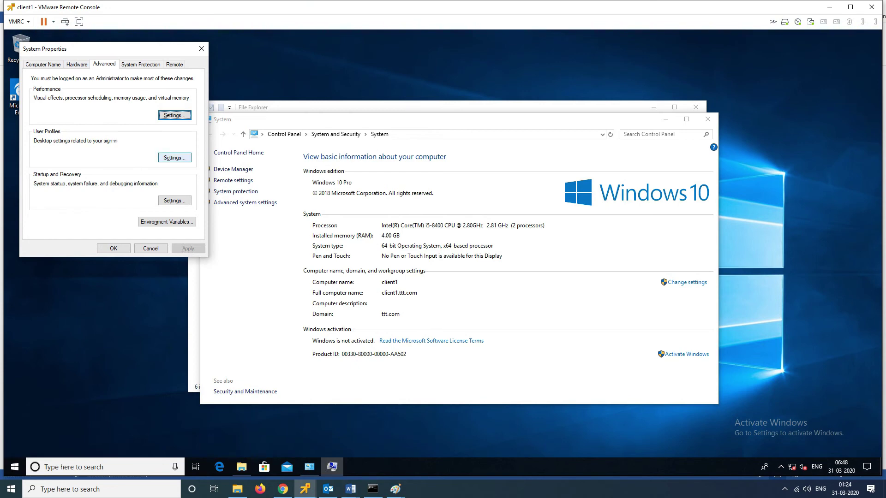
click(175, 158)
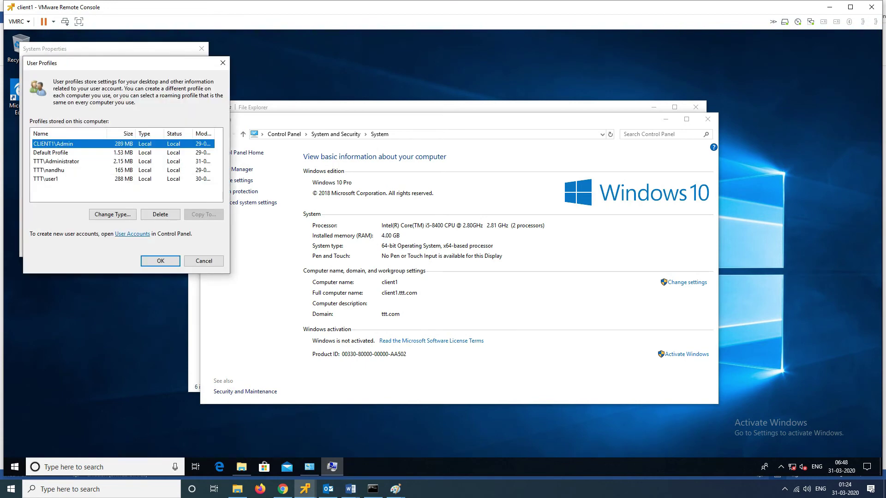
click(49, 169)
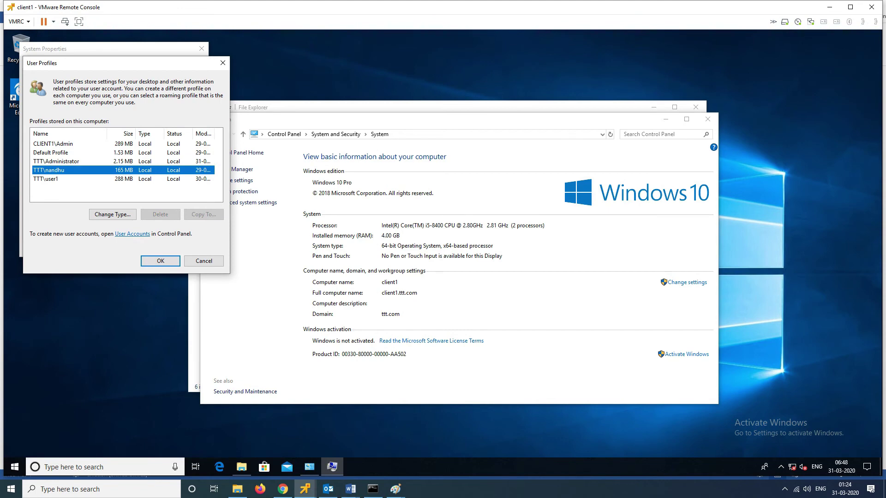
click(113, 214)
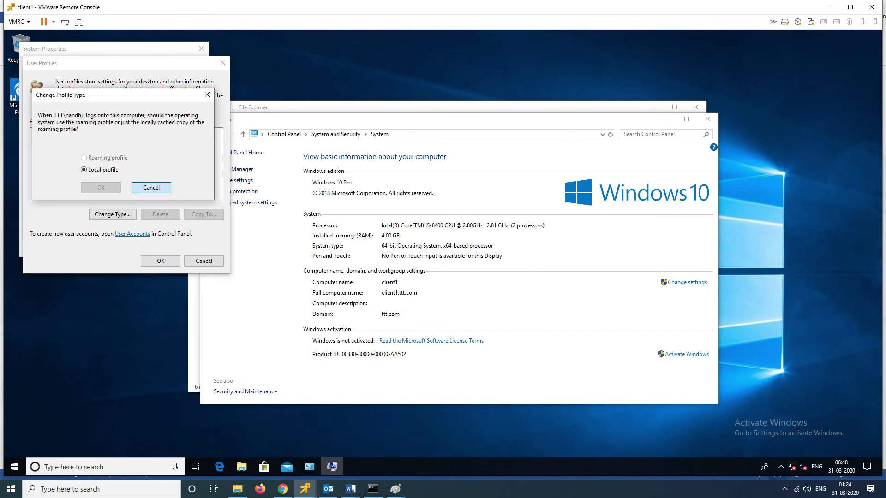
click(151, 188)
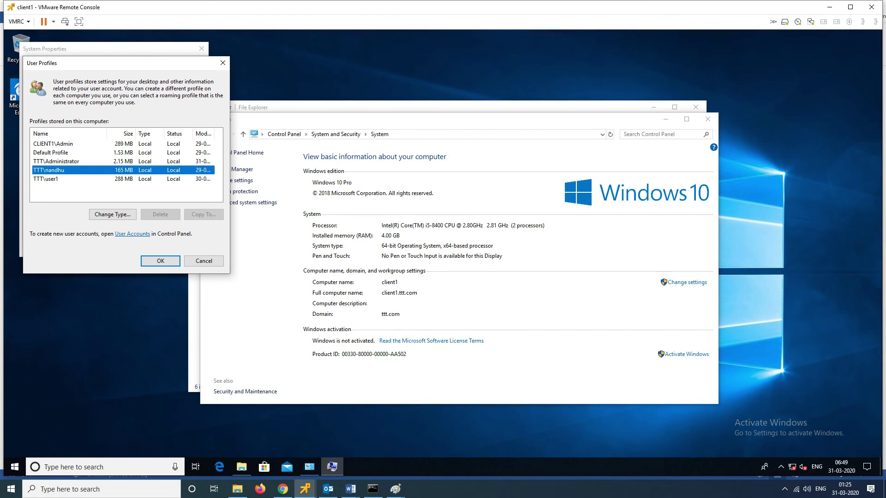
click(223, 63)
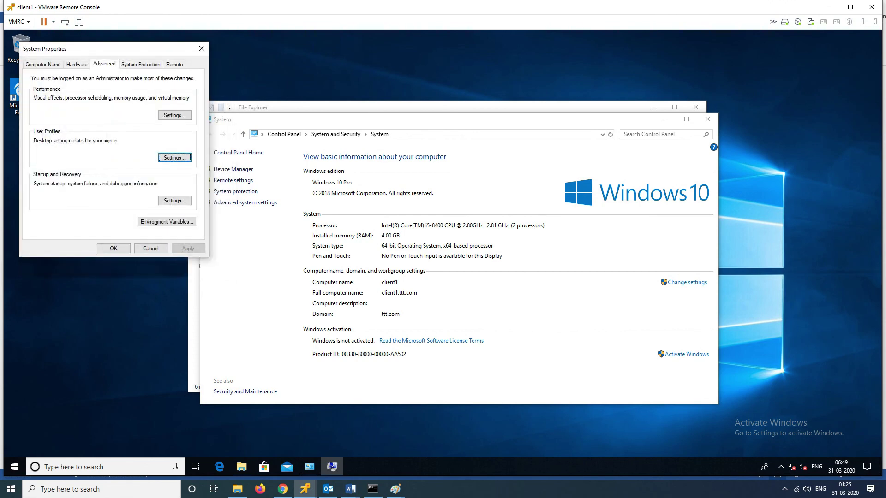
- Close System Properties and browse in File Explorer to C:\Users\nandhu
click(202, 48)
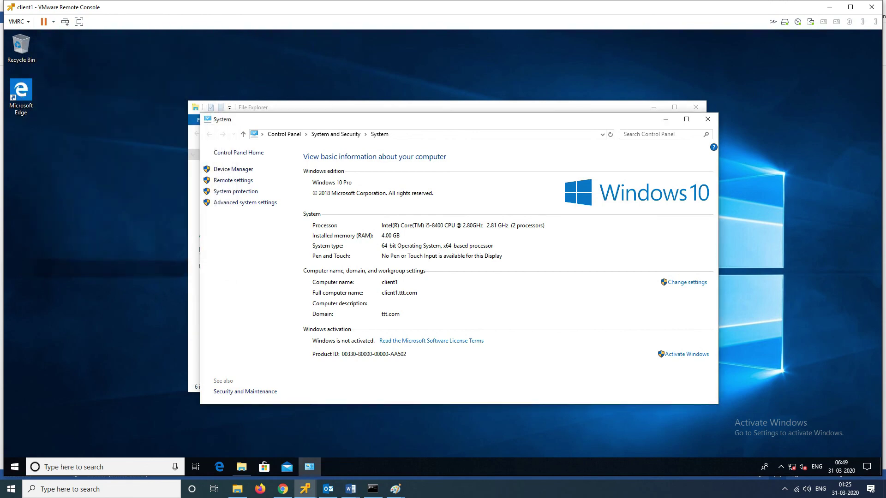
click(241, 467)
click(218, 251)
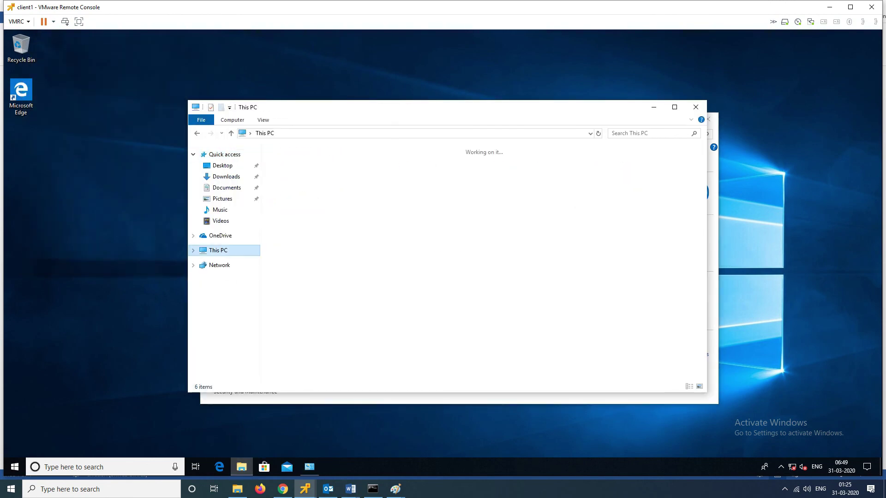
double_click(309, 257)
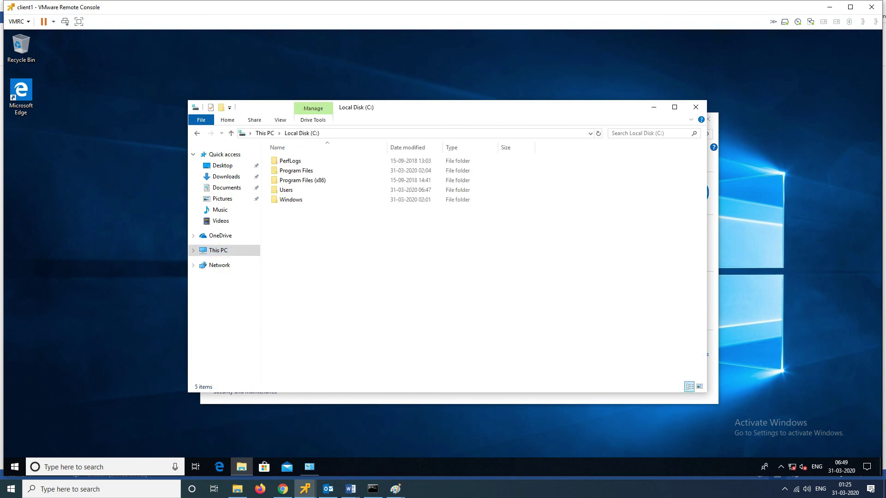
double_click(287, 190)
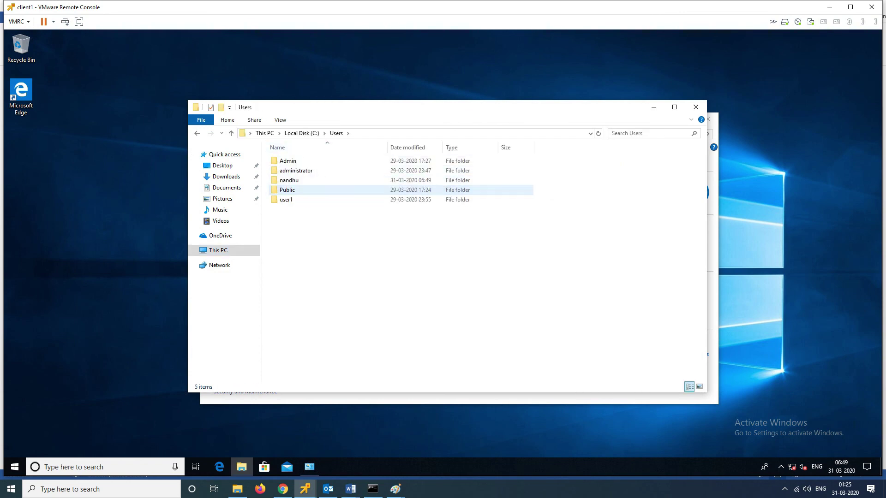
double_click(289, 180)
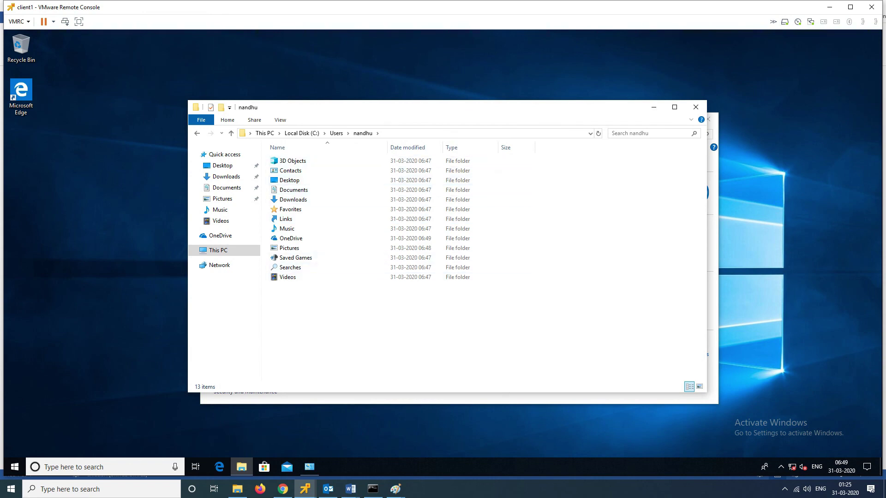
- Select the 13 profile folders, return to Users, and close File Explorer and System windows
drag(437, 306, 295, 157)
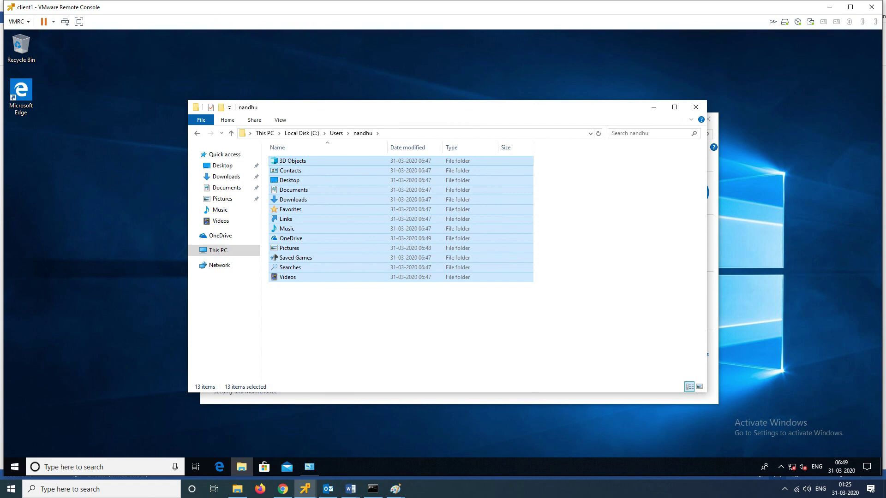
key(BackSpace)
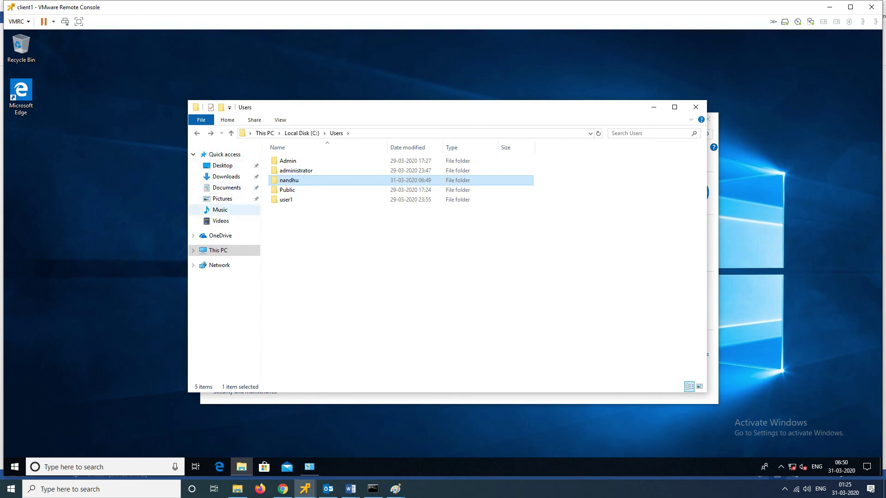
click(696, 107)
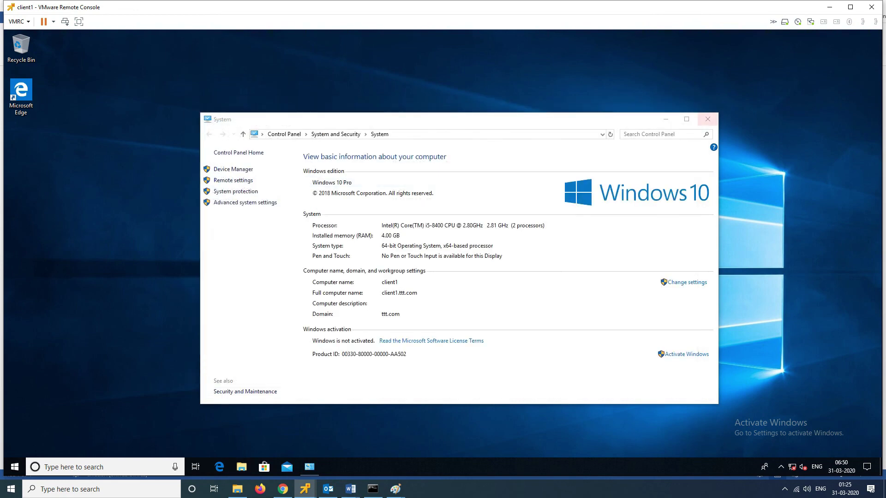
click(708, 119)
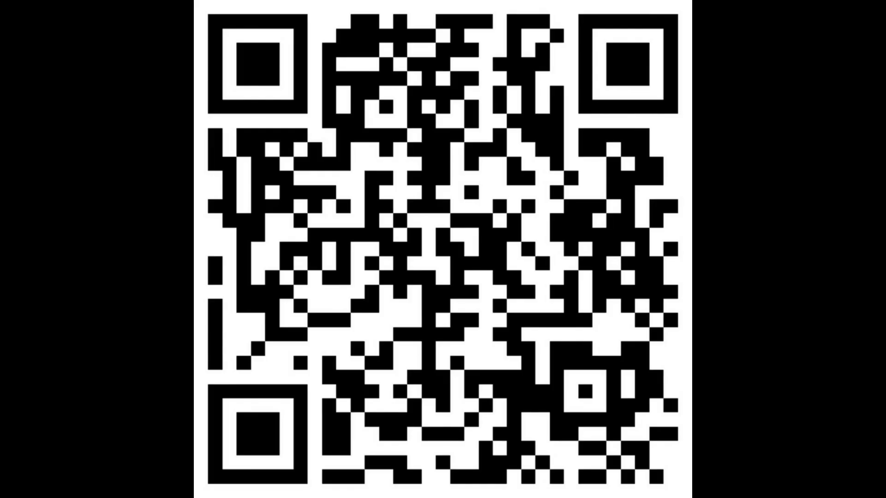